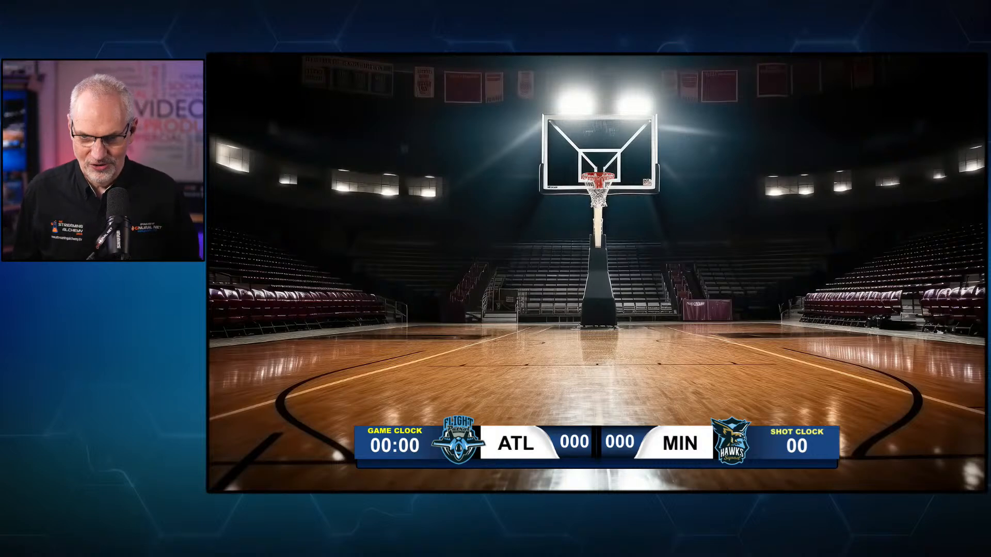
# In GT Designer, hide the TOP-R and TOP-L layers to inspect the ad slot in the BOTTOM layer, and show both layers again
pyautogui.press('Escape')
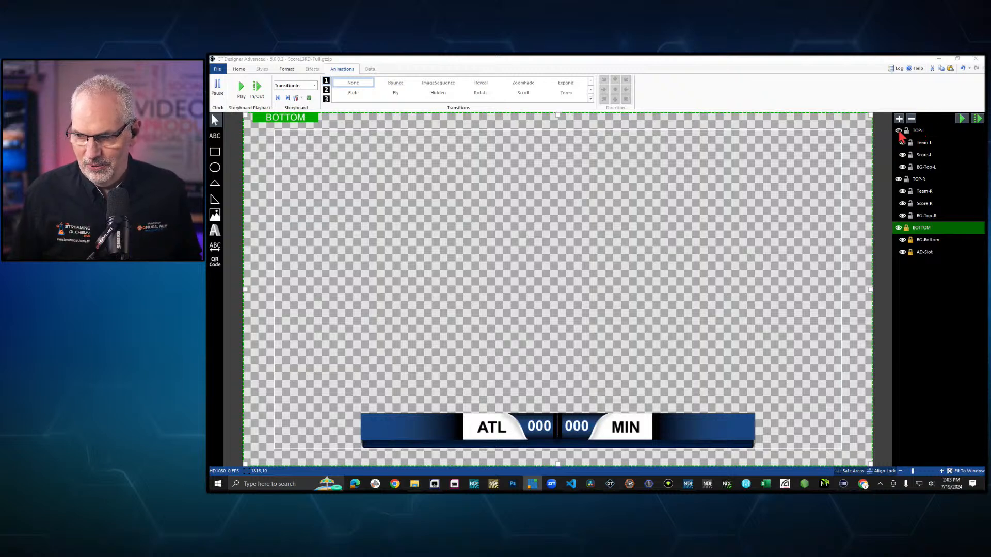
pyautogui.click(899, 132)
pyautogui.click(899, 131)
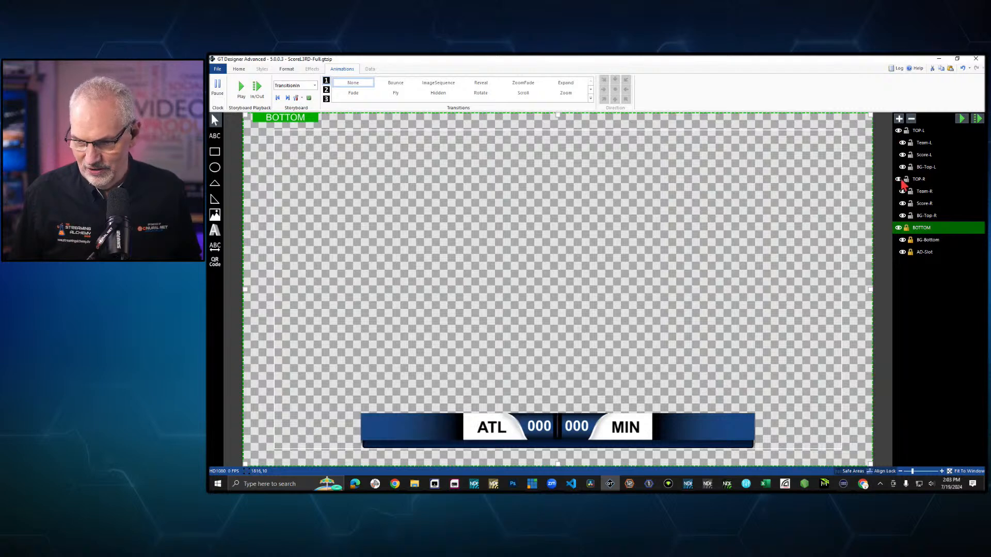
pyautogui.click(899, 180)
pyautogui.click(898, 179)
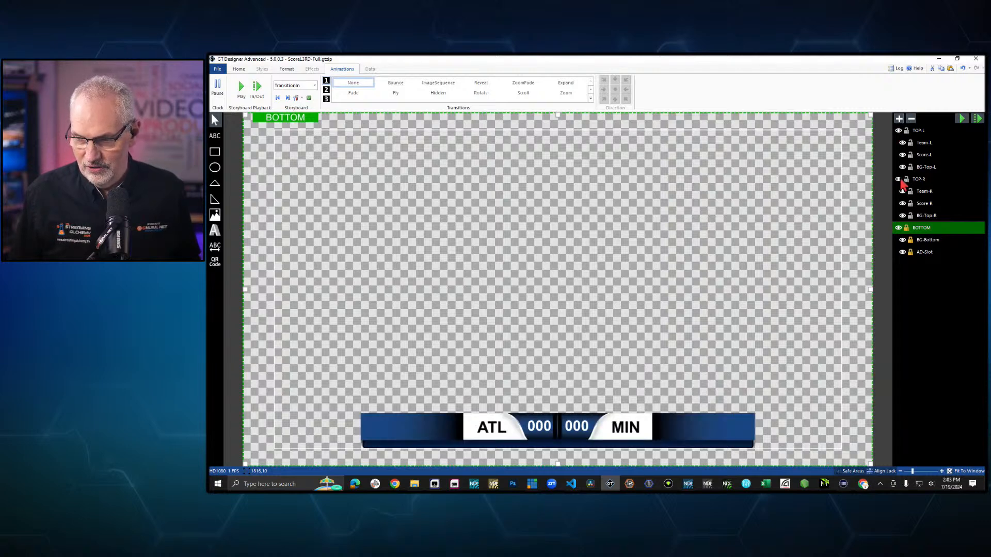
pyautogui.click(898, 179)
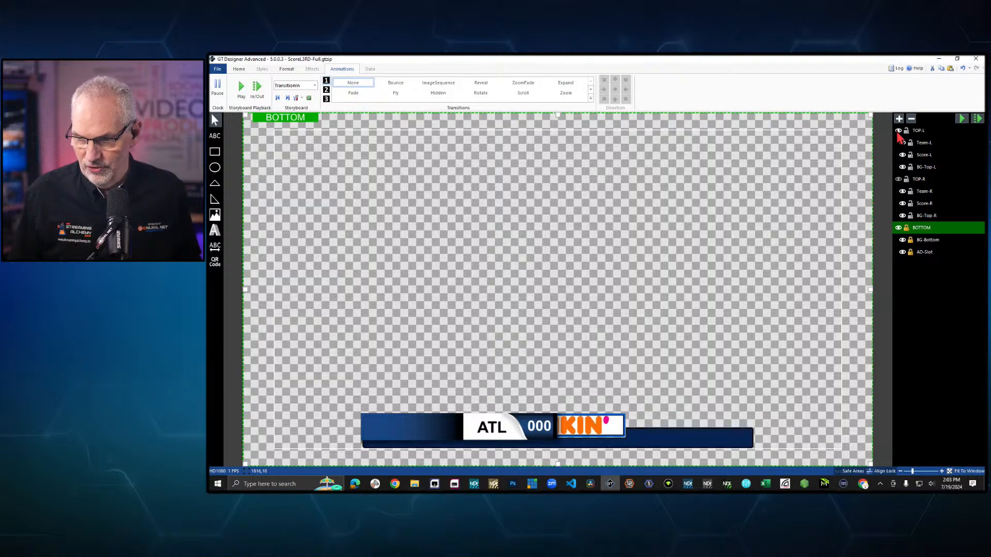
pyautogui.click(898, 131)
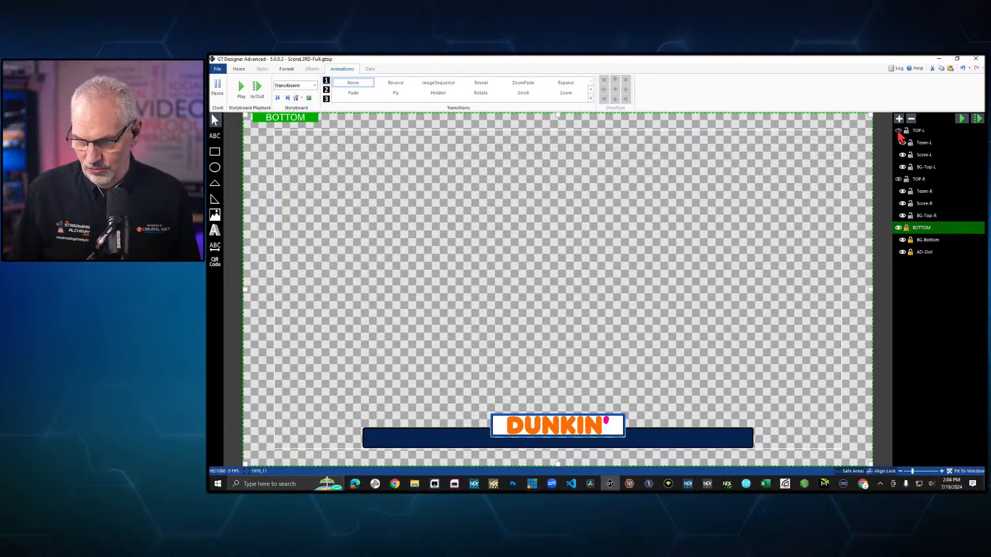
pyautogui.click(899, 131)
pyautogui.click(899, 180)
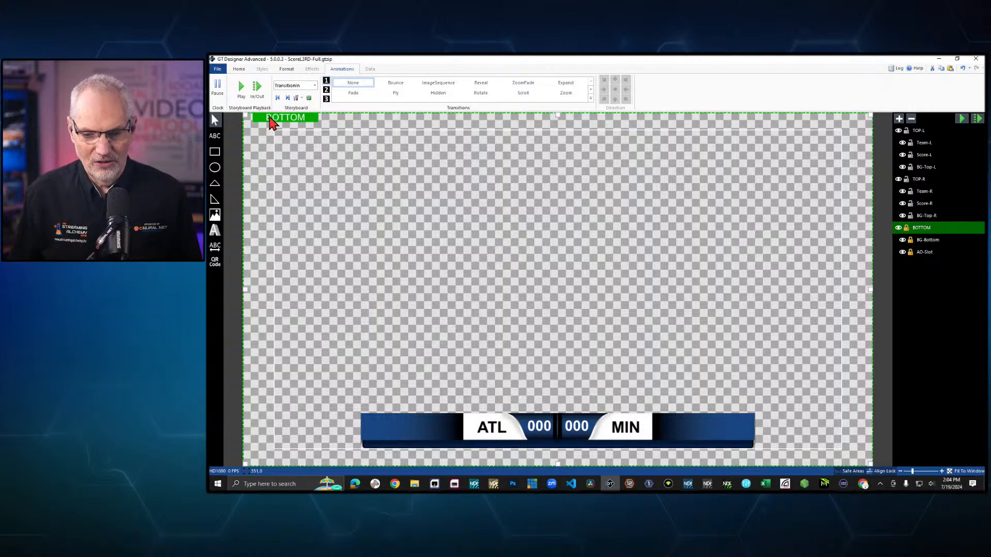
# Choose Page1 as the storyboard for the title's animations
pyautogui.click(314, 85)
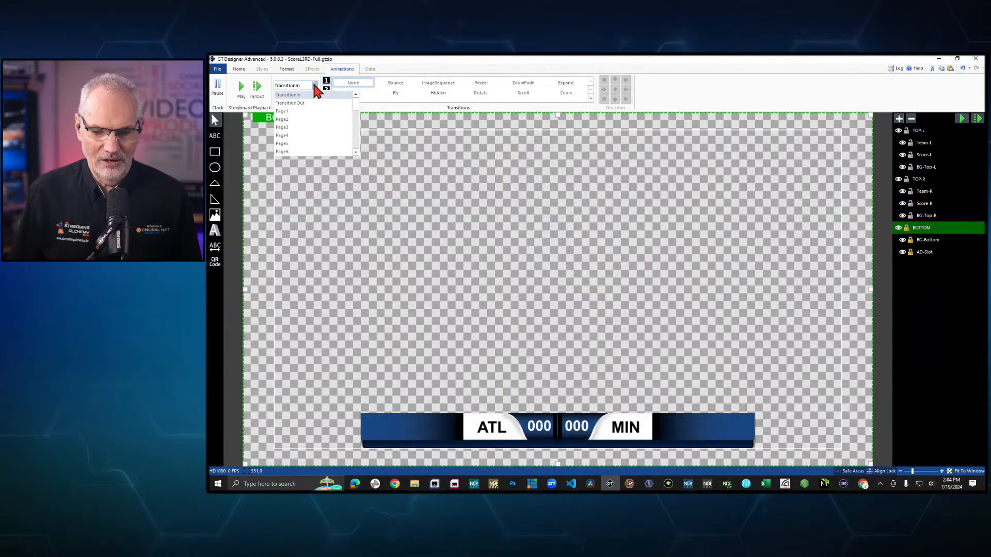
pyautogui.click(287, 111)
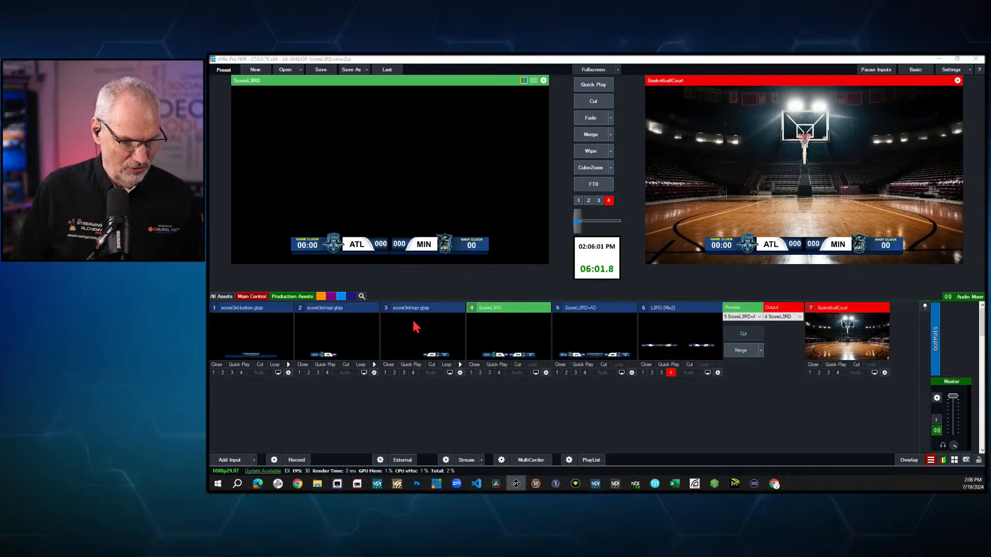
# In vMix, examine the layer setup of the ScoreL3RD input and of the ScoreL3RD+AD input
pyautogui.click(546, 372)
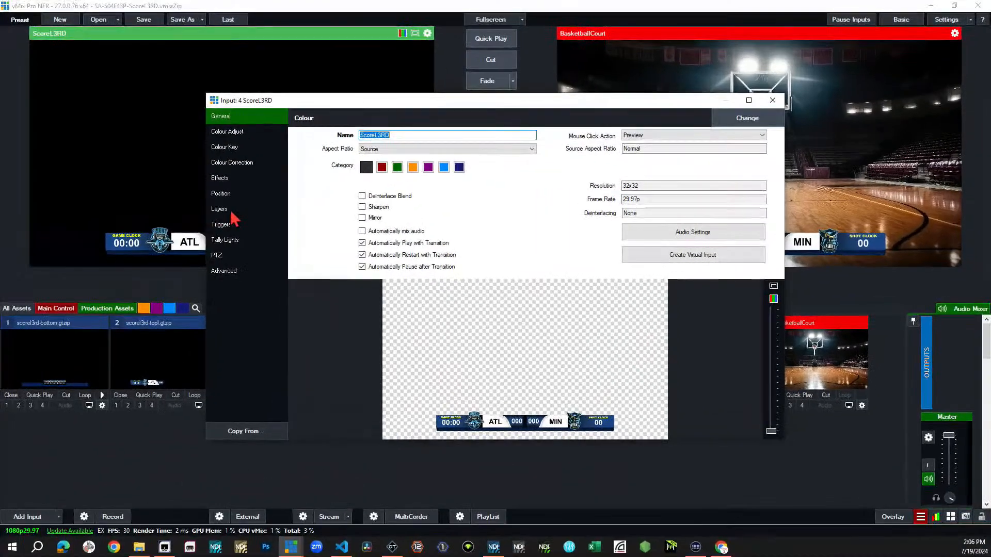
pyautogui.click(231, 212)
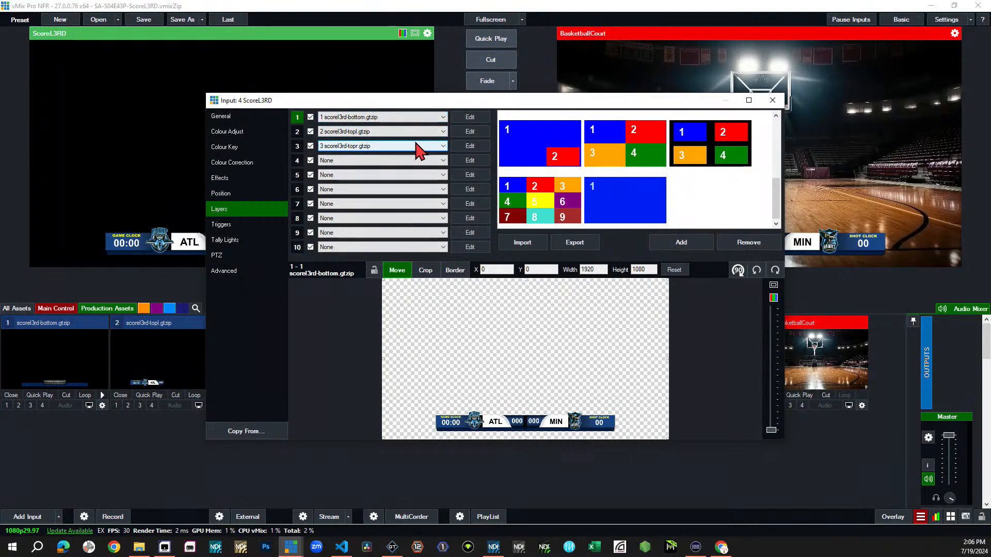
pyautogui.click(773, 100)
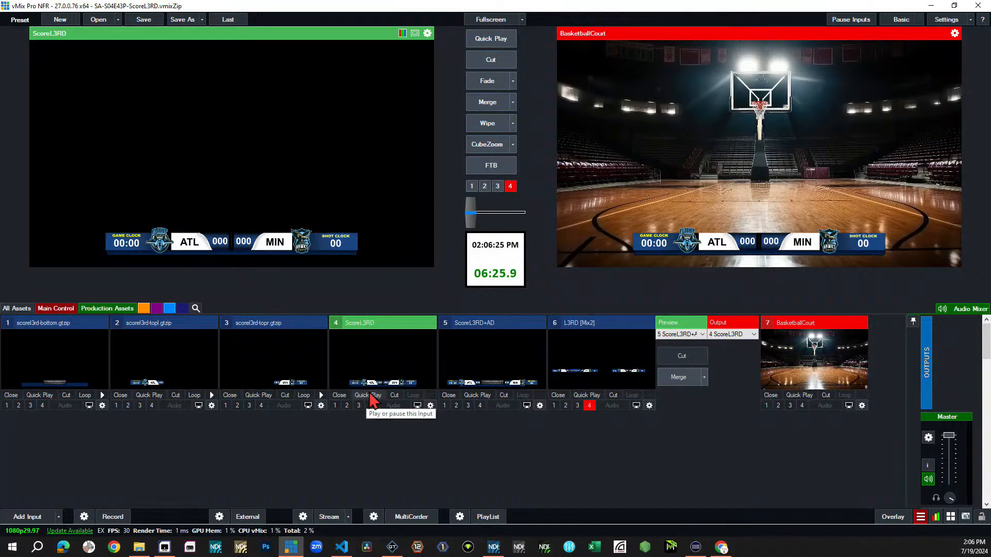
pyautogui.click(541, 405)
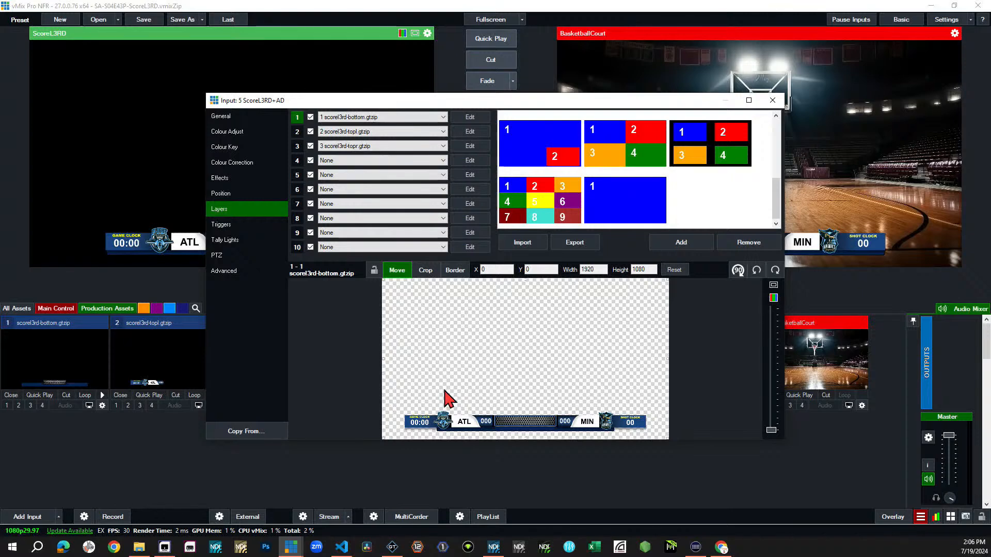
pyautogui.click(773, 100)
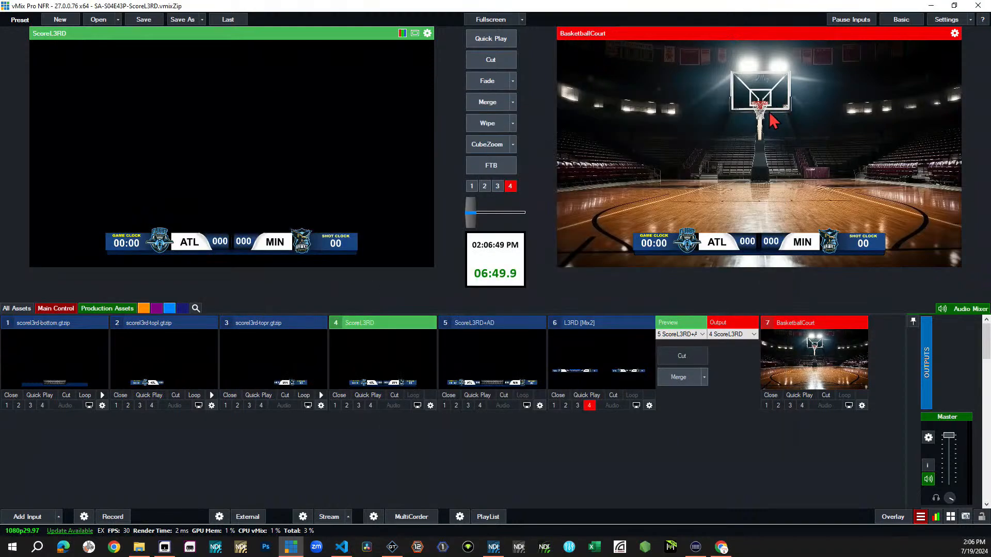
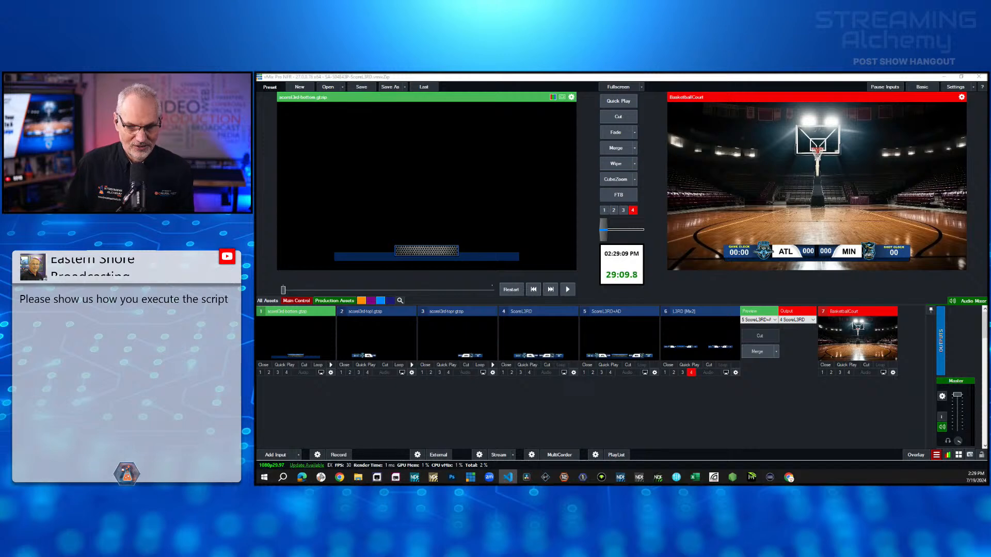
# Examine the dynamic script code assigned to the D1 keyboard shortcut and close the settings without changing it
pyautogui.click(956, 87)
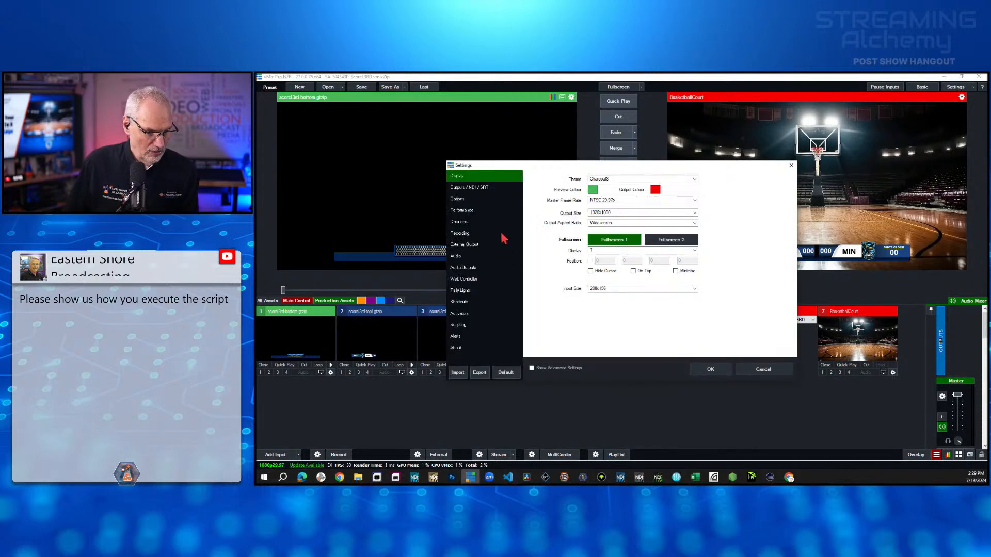
pyautogui.click(461, 303)
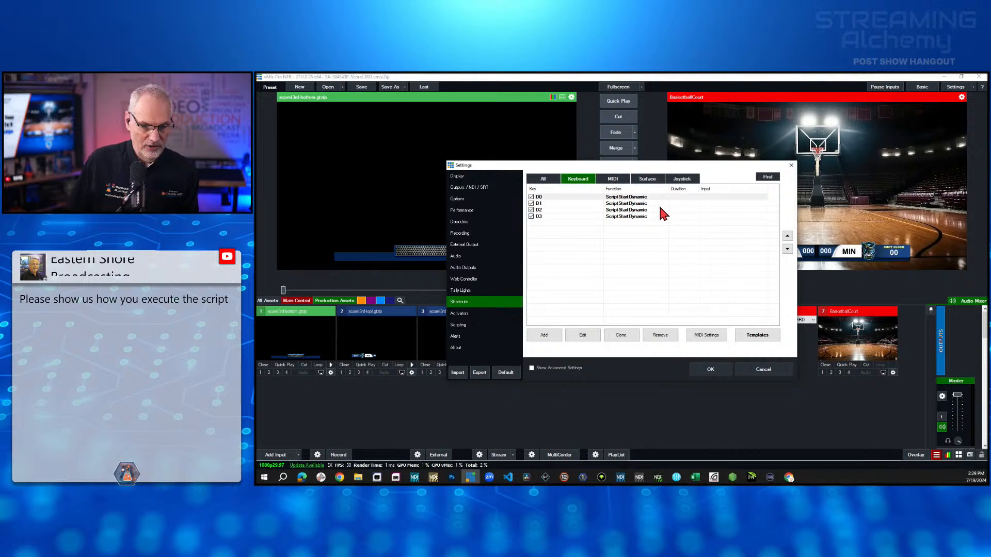
pyautogui.doubleClick(626, 203)
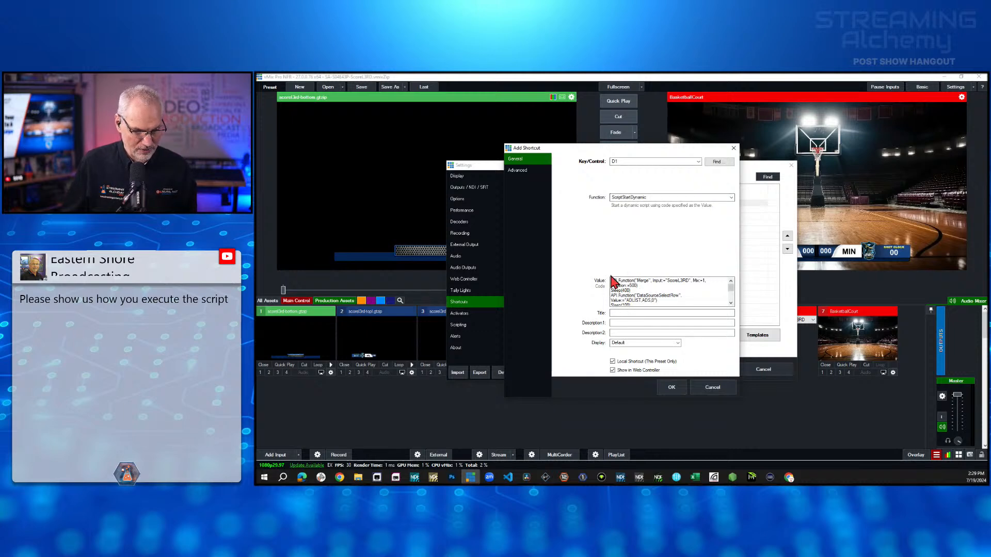
pyautogui.moveTo(613, 281); pyautogui.dragTo(704, 316)
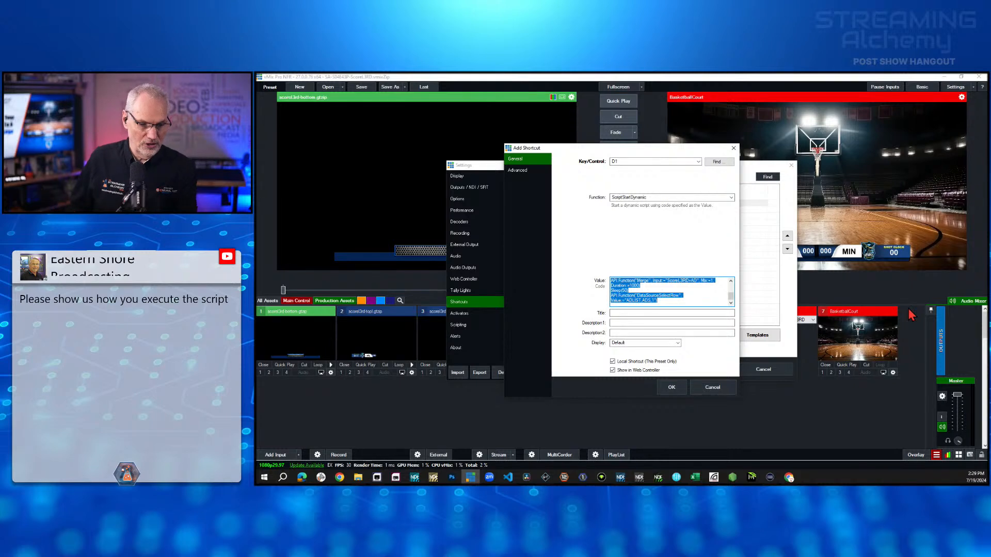
pyautogui.scroll(3, 699, 289)
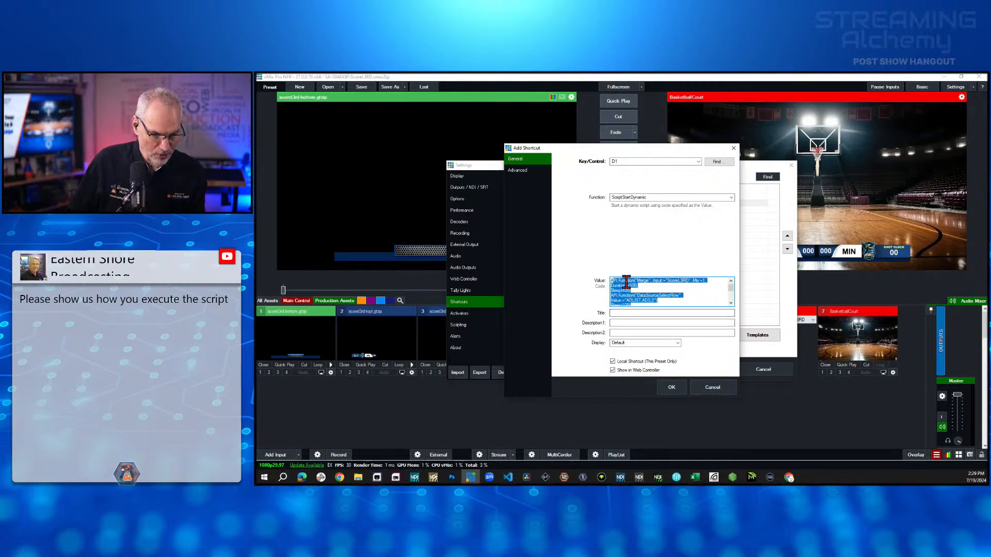
pyautogui.click(711, 289)
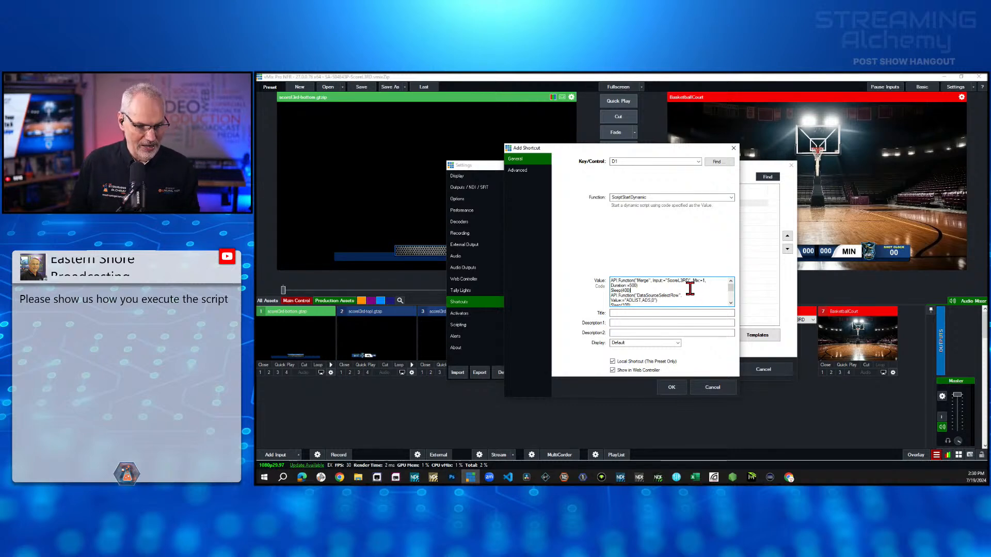
pyautogui.scroll(-1, 694, 289)
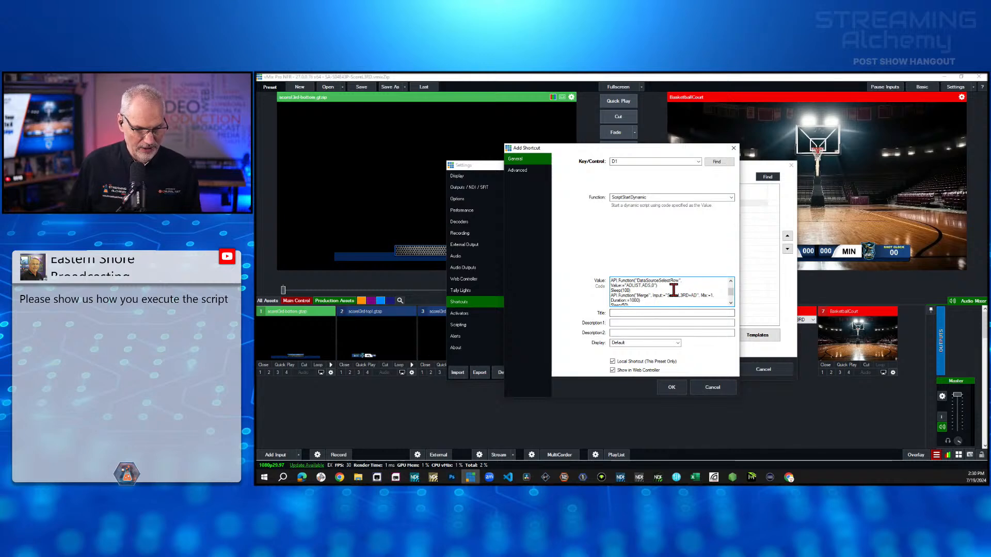
pyautogui.scroll(-1, 673, 293)
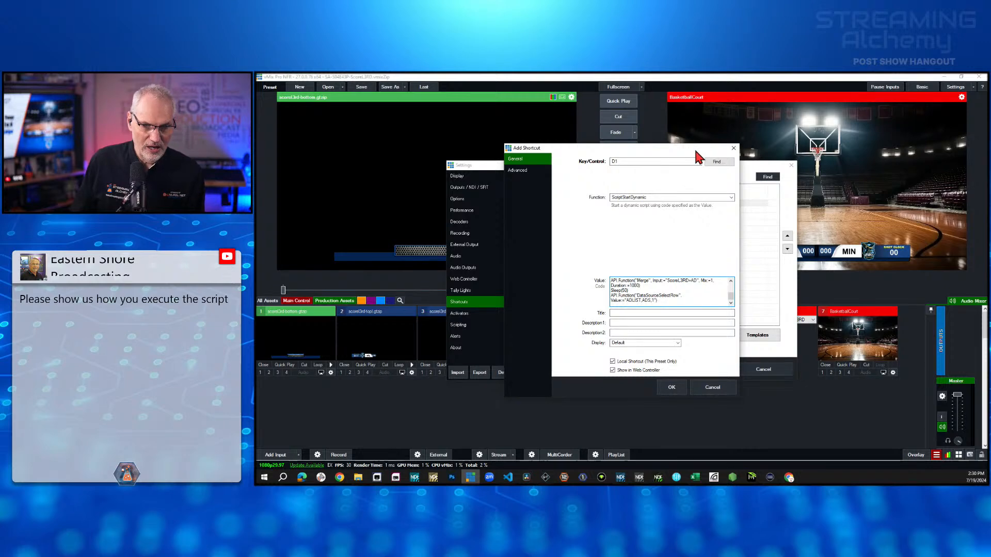
pyautogui.click(734, 150)
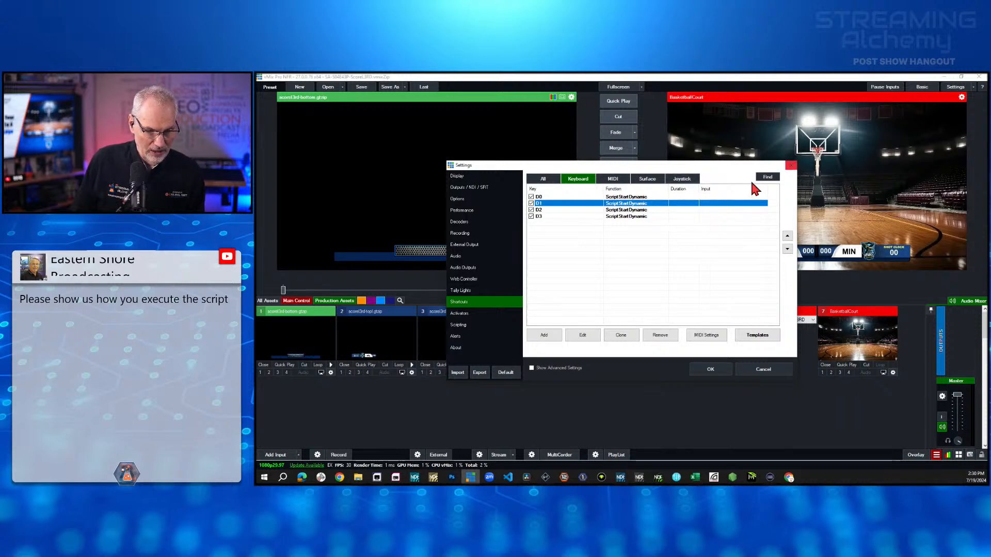
pyautogui.click(791, 165)
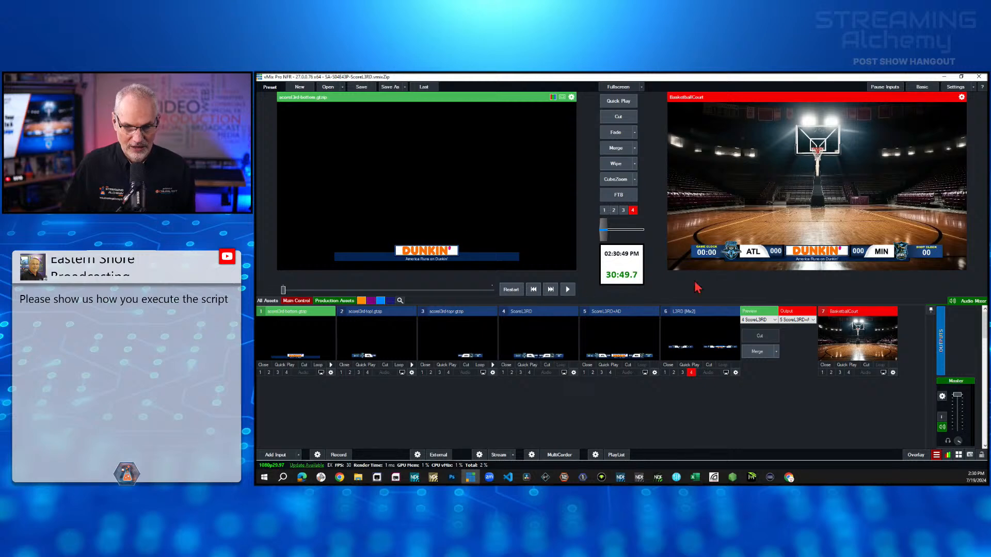
# Add a new script named Sponsor1 in the scripting settings and make it local to this preset
pyautogui.click(956, 88)
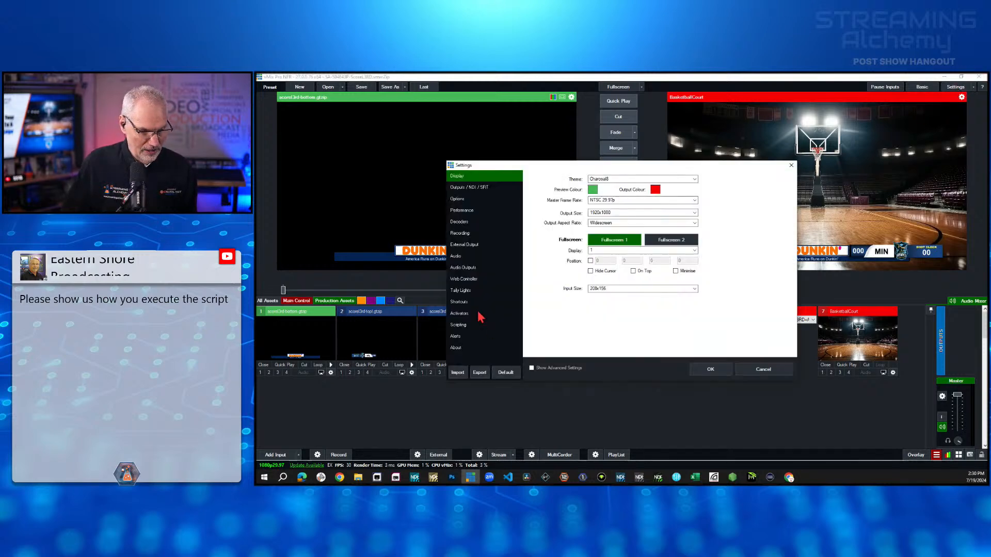
pyautogui.click(459, 326)
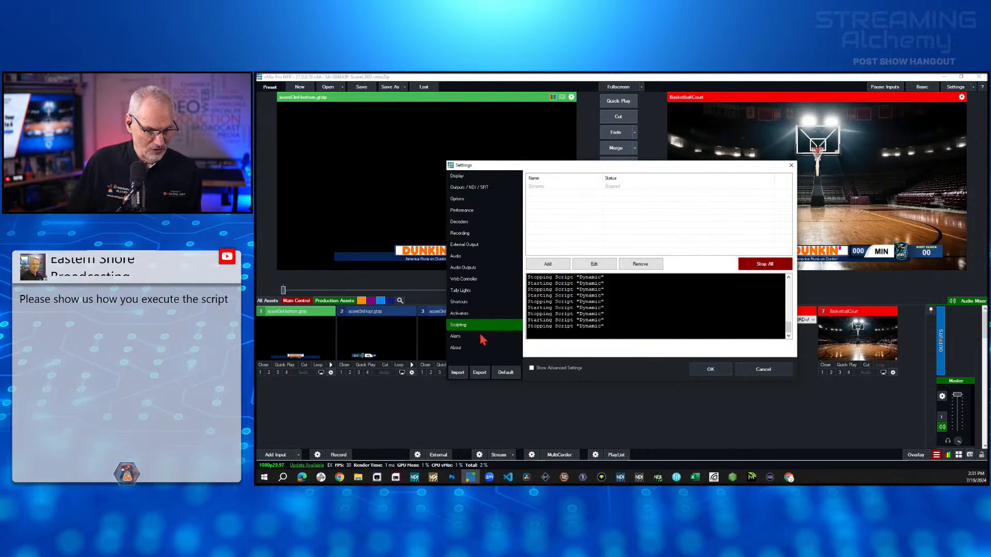
pyautogui.click(546, 265)
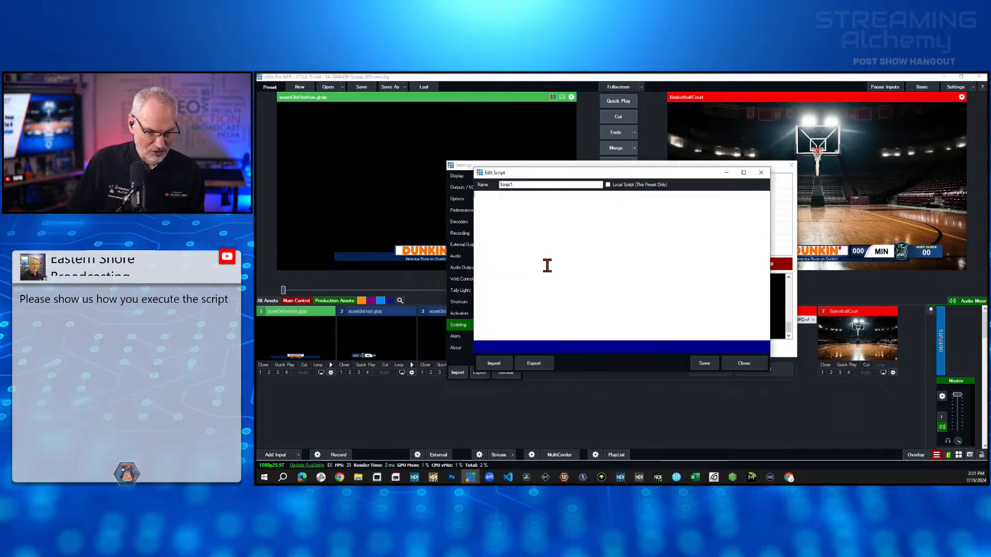
pyautogui.moveTo(521, 184); pyautogui.dragTo(481, 182)
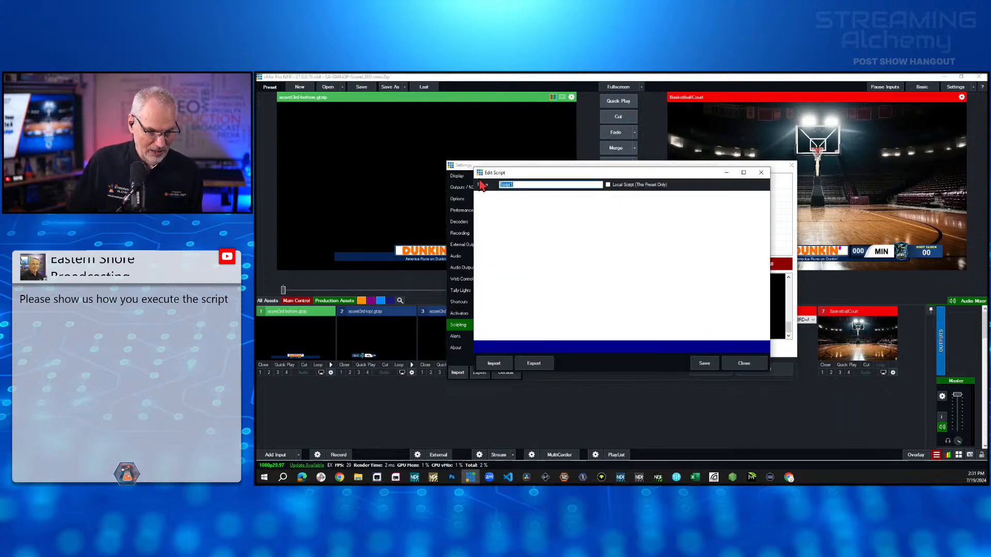
pyautogui.write('S')
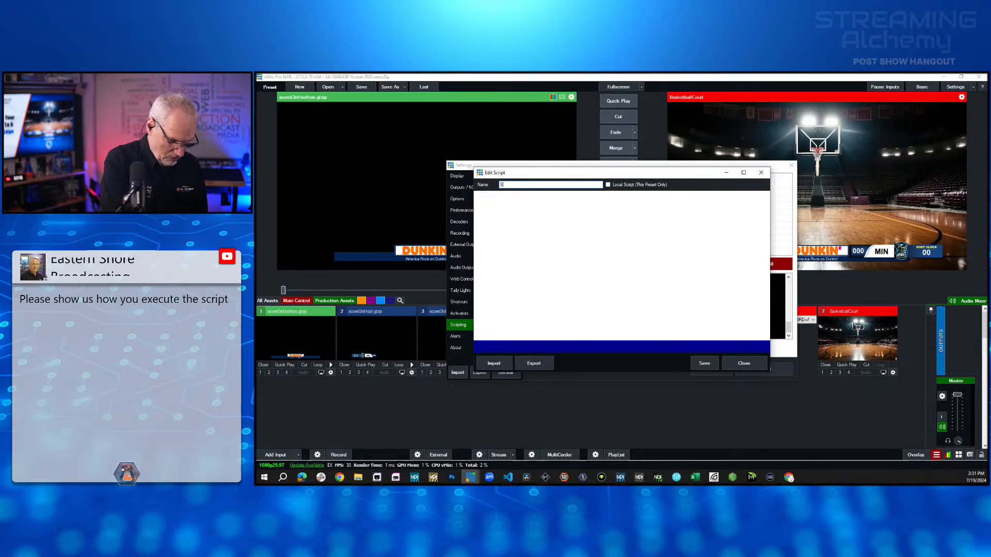
pyautogui.write('ponsor1')
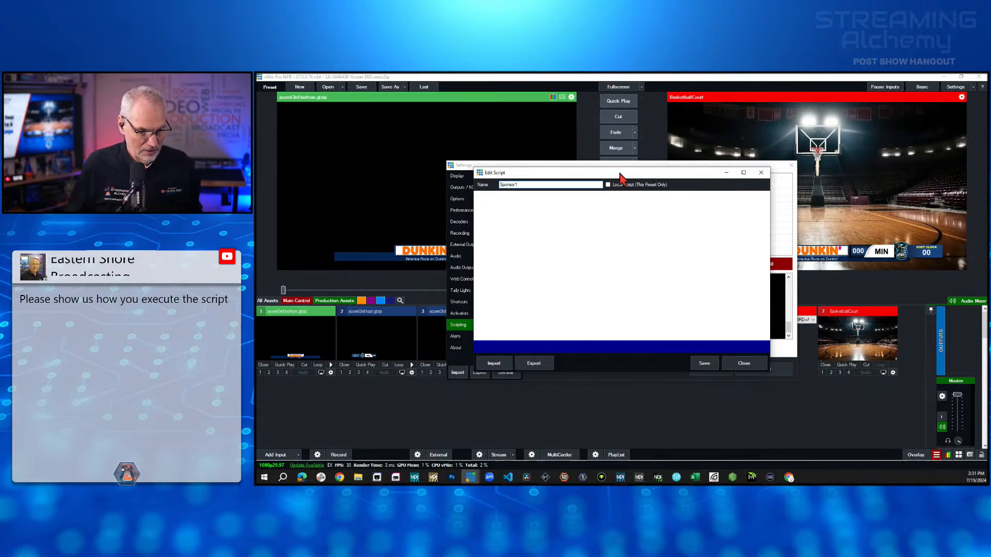
# Copy the "Open Sponsor Logo (For Logo 1)" code from the code editor into the Sponsor1 script, save it and close the script editor
pyautogui.hotkey('alt', 'Tab')
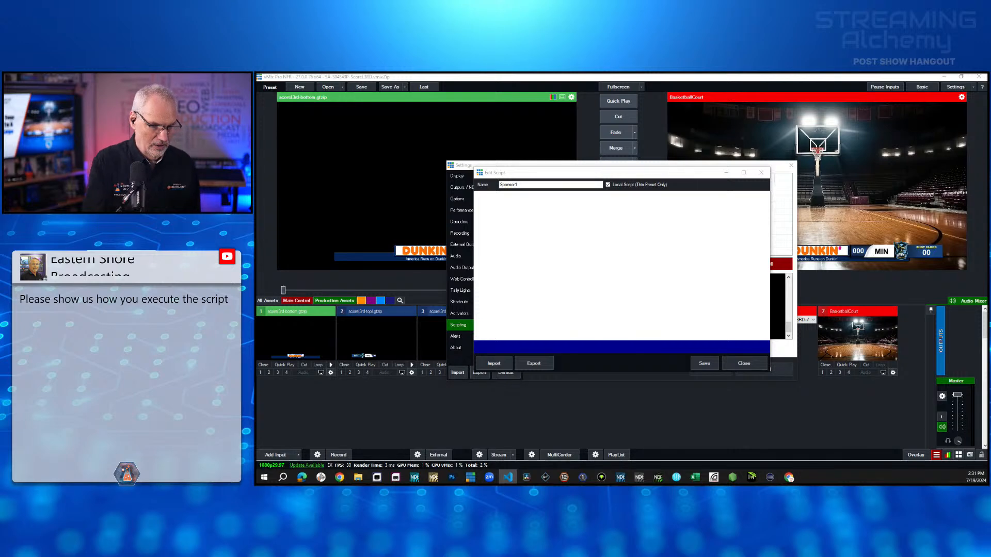
pyautogui.click(477, 232)
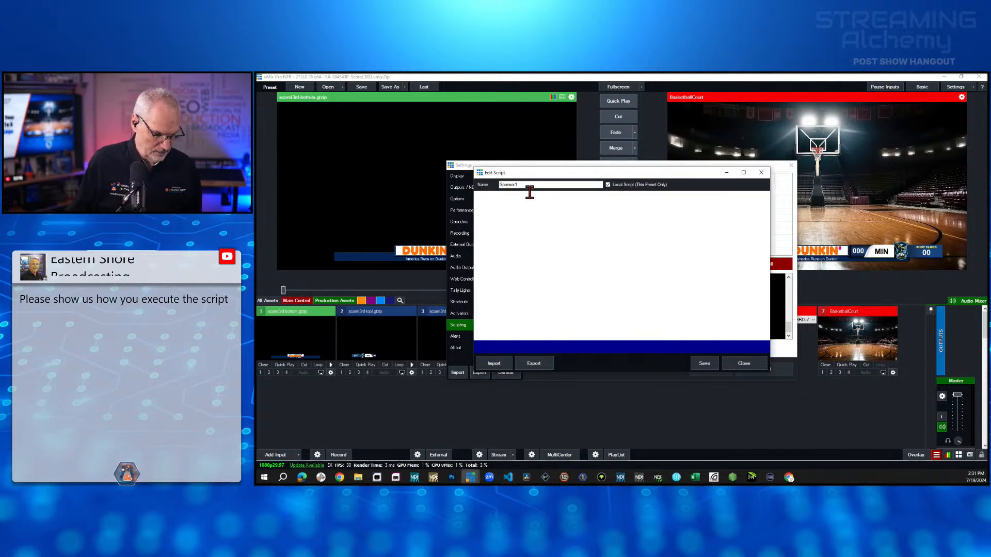
pyautogui.write('\' Open Sponsor Logo (For Logo 1)  API.Function("Merge", Input:="ScoreL3RD", Mix:=1, Duration:=500) Sleep(400) API.Function("DataSourceSelectRow", Value:="ADLIST,ADS,0") Sleep(100) API.Function("Merge", Input:="ScoreL3RD+AD", Mix:=1, Duration:=1000) Sleep(50) API.Function("DataSourceSelectRow", Value:="ADLIST,ADS,1")')
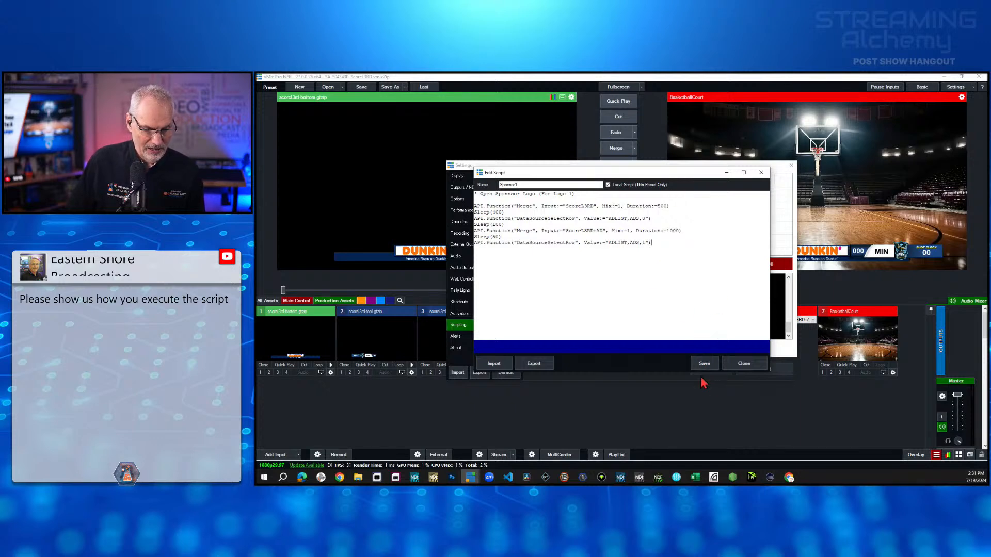
pyautogui.click(741, 365)
# Move the settings window clear of the program output and run the Sponsor1 script
pyautogui.click(616, 195)
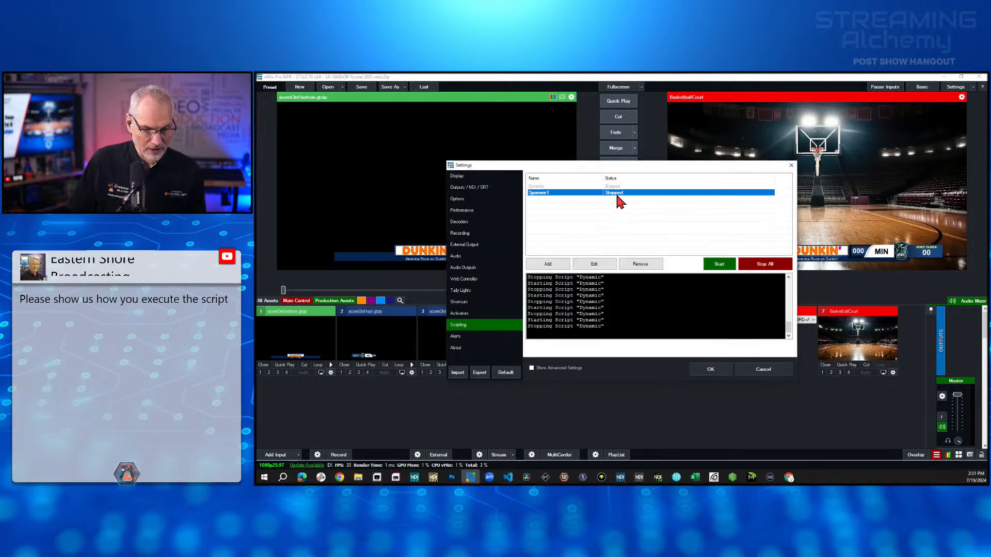
pyautogui.moveTo(690, 168); pyautogui.dragTo(553, 156)
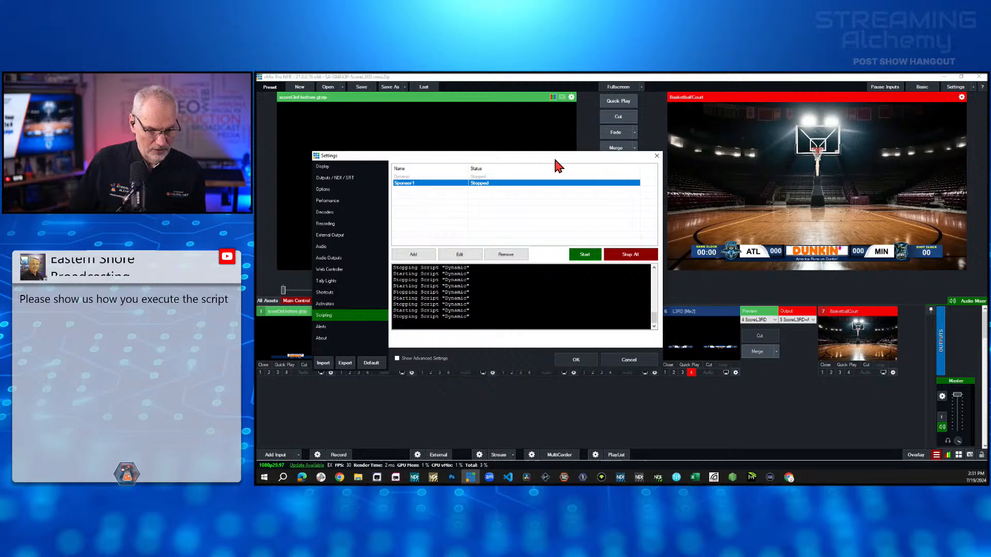
pyautogui.click(586, 255)
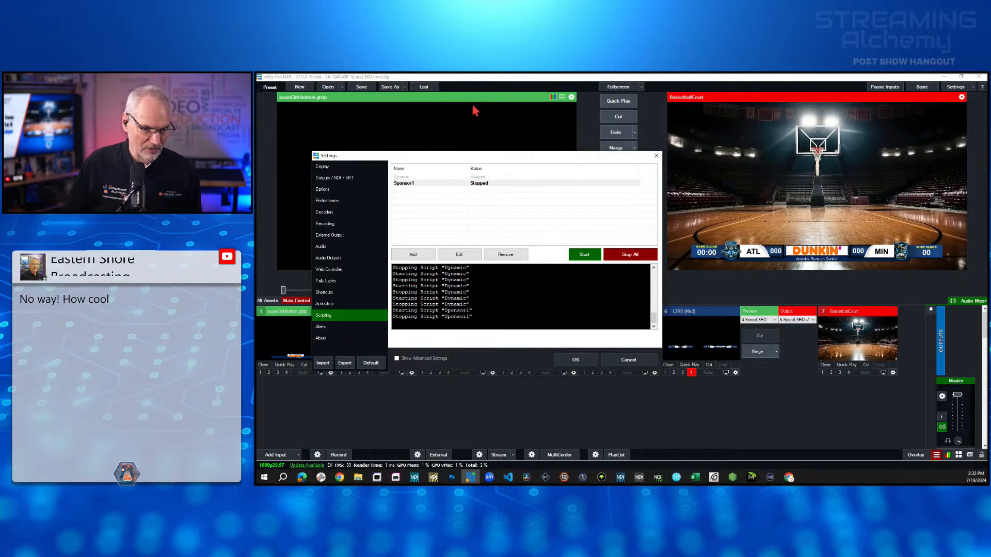
# Review the code of the Sponsor1 script and close both the script editor and the settings
pyautogui.doubleClick(480, 185)
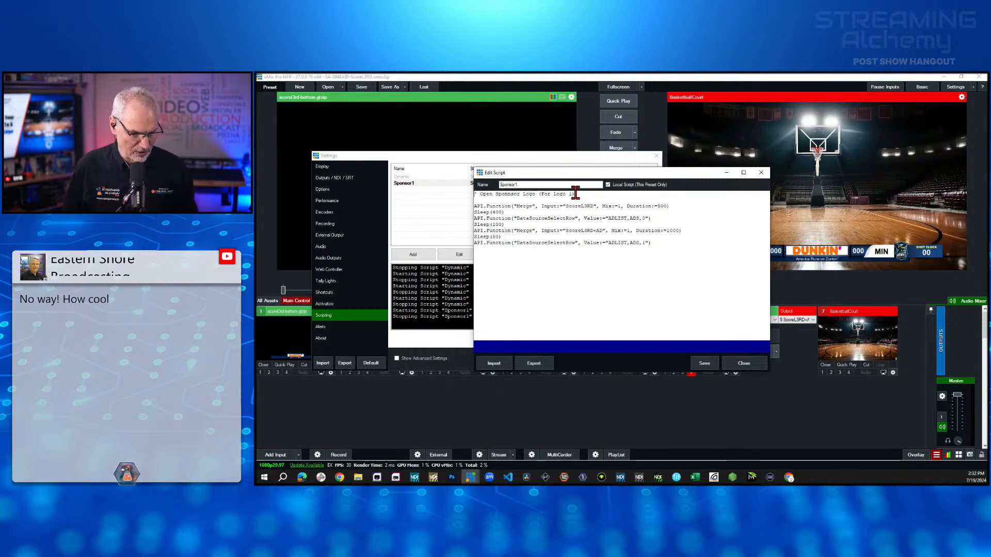
pyautogui.click(752, 365)
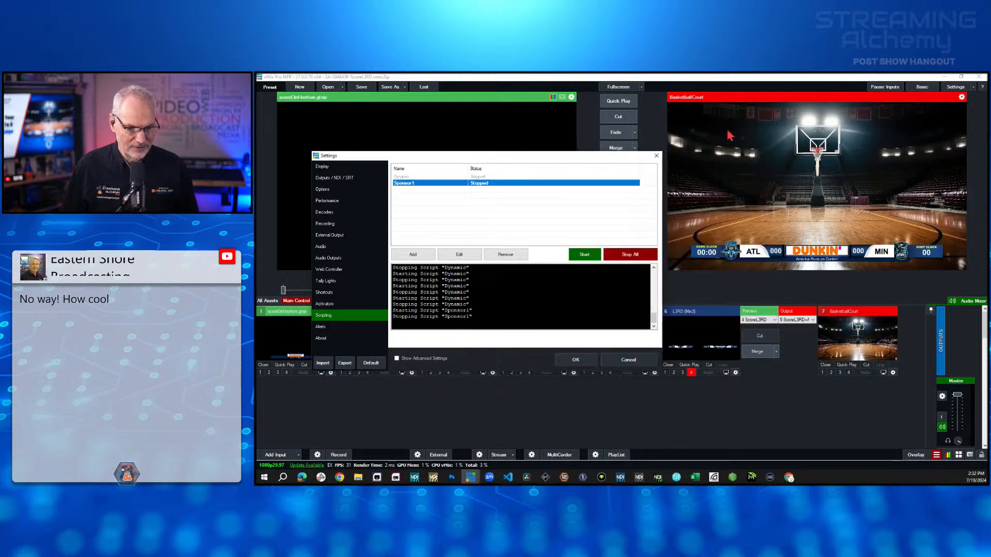
pyautogui.click(655, 156)
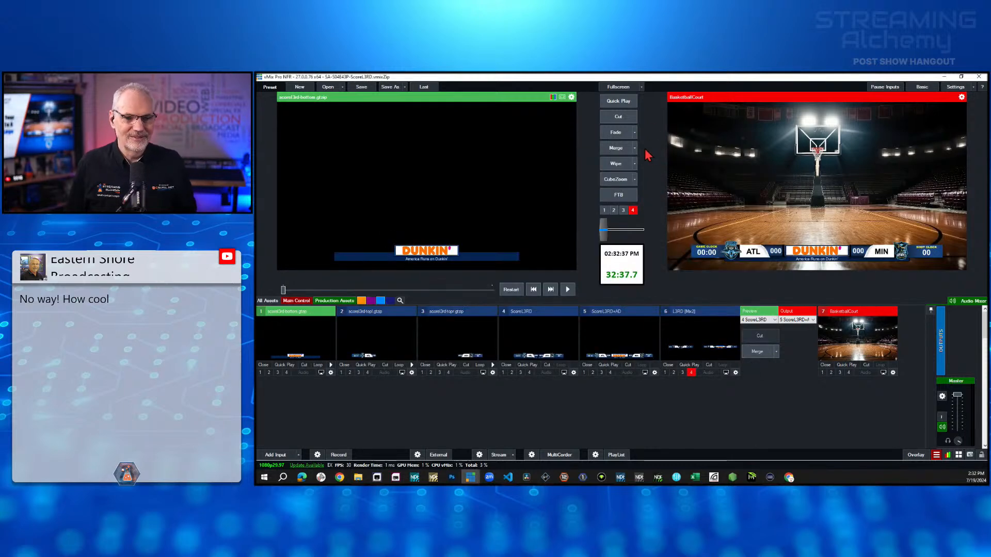